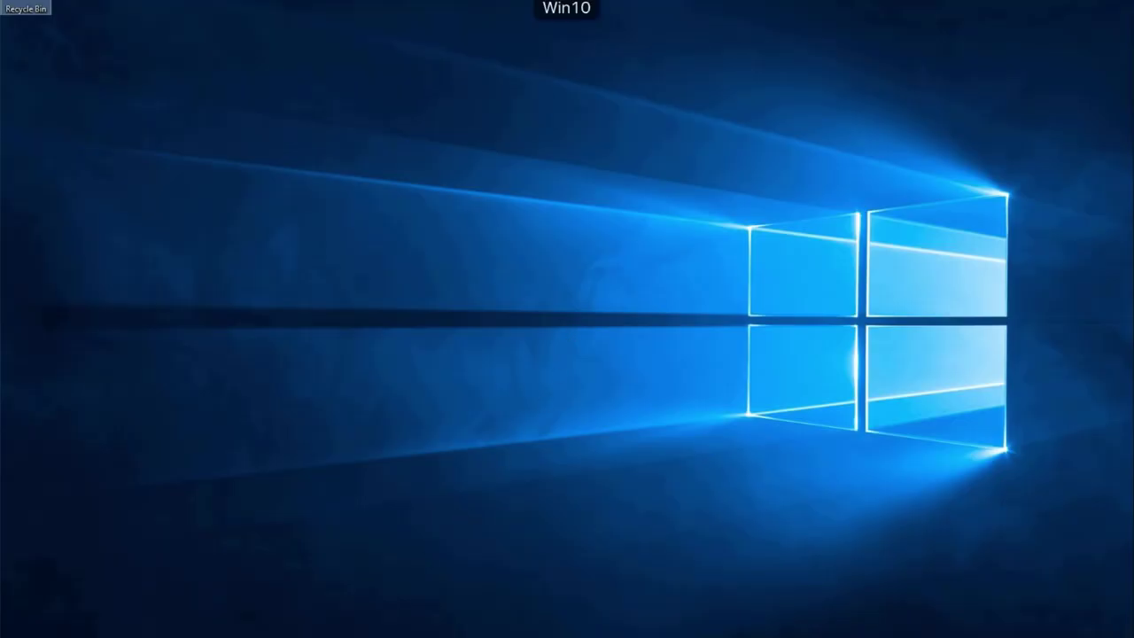
- Check the Home (H:), Marketing, Sales (S:) and Training (T:) drives, then open 'Adams Birthday Party!' from Home
{"action": "key", "text": "super+e"}
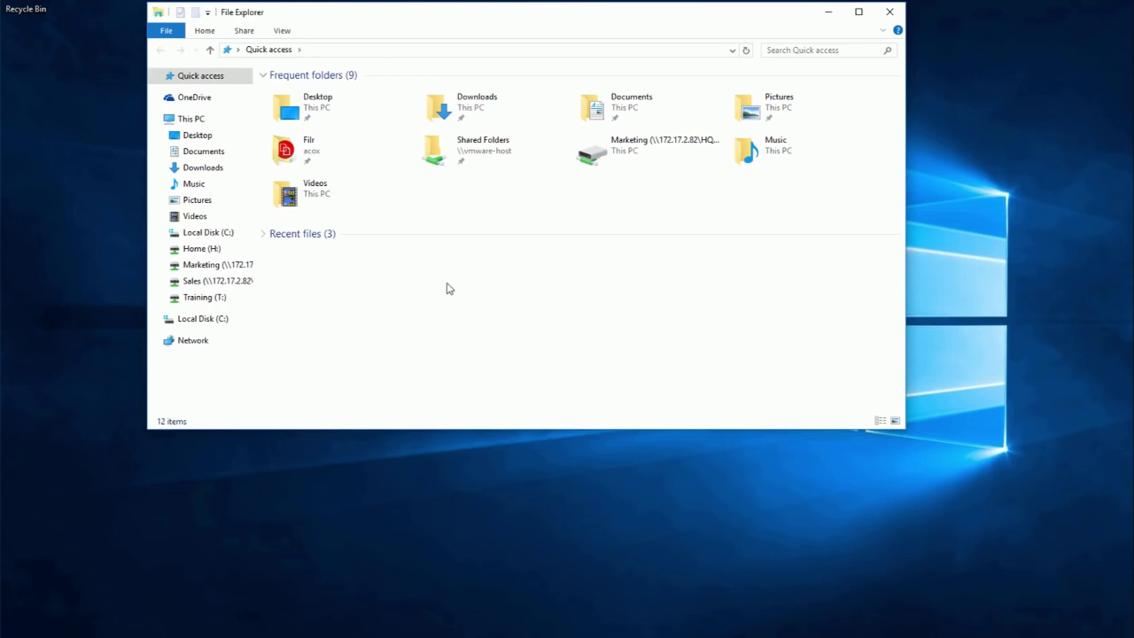
{"action": "left_click", "coordinate": [191, 249]}
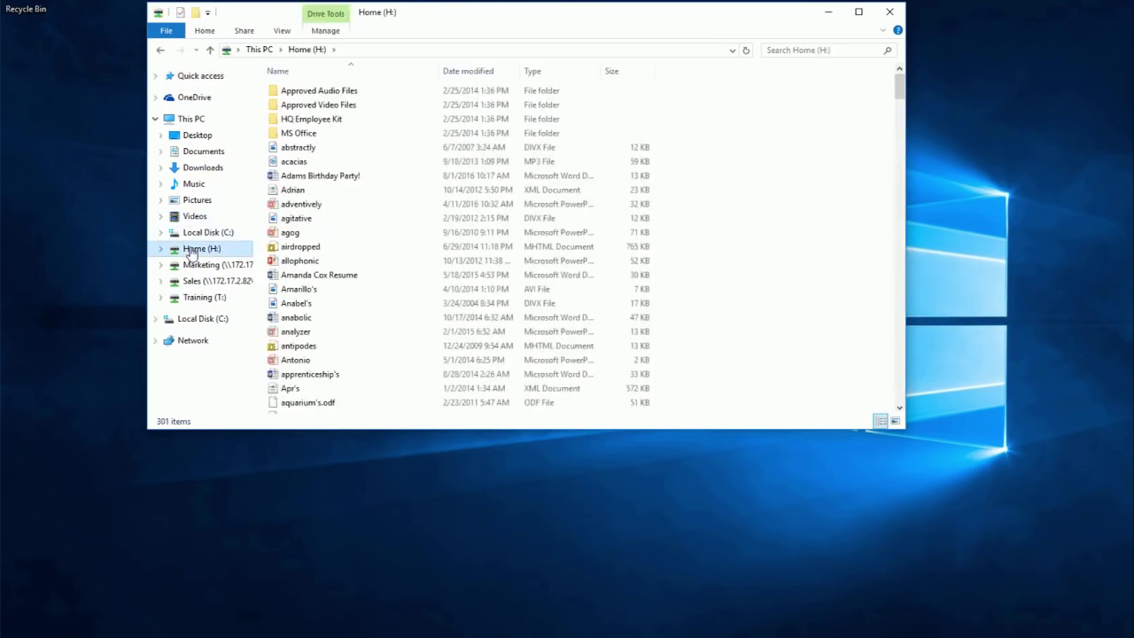
{"action": "left_click", "coordinate": [202, 265]}
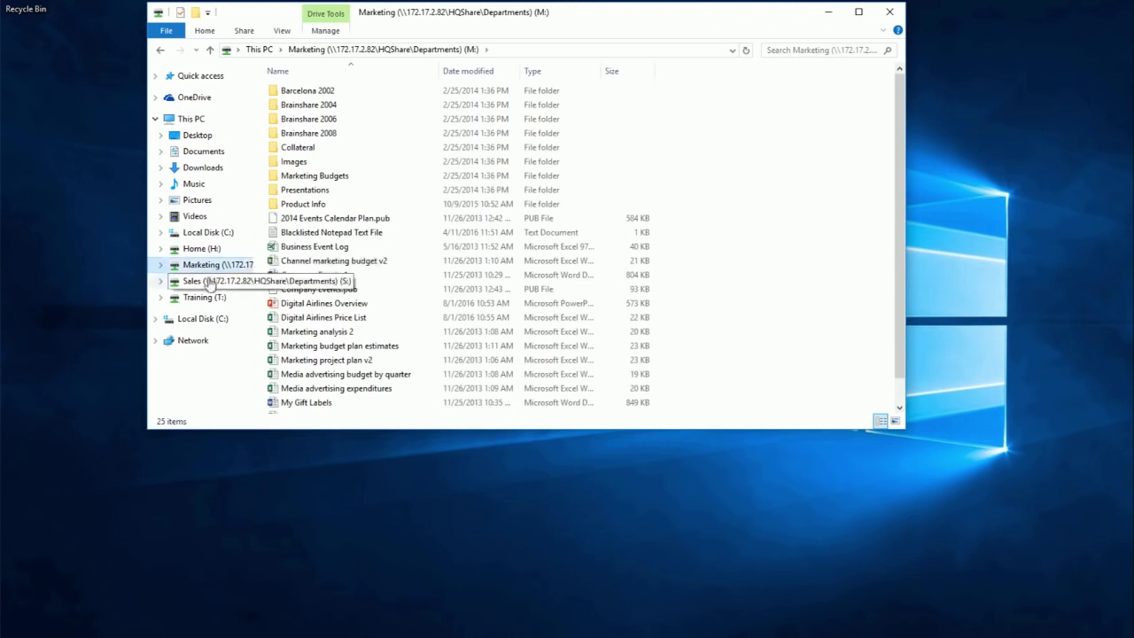
{"action": "left_click", "coordinate": [208, 280]}
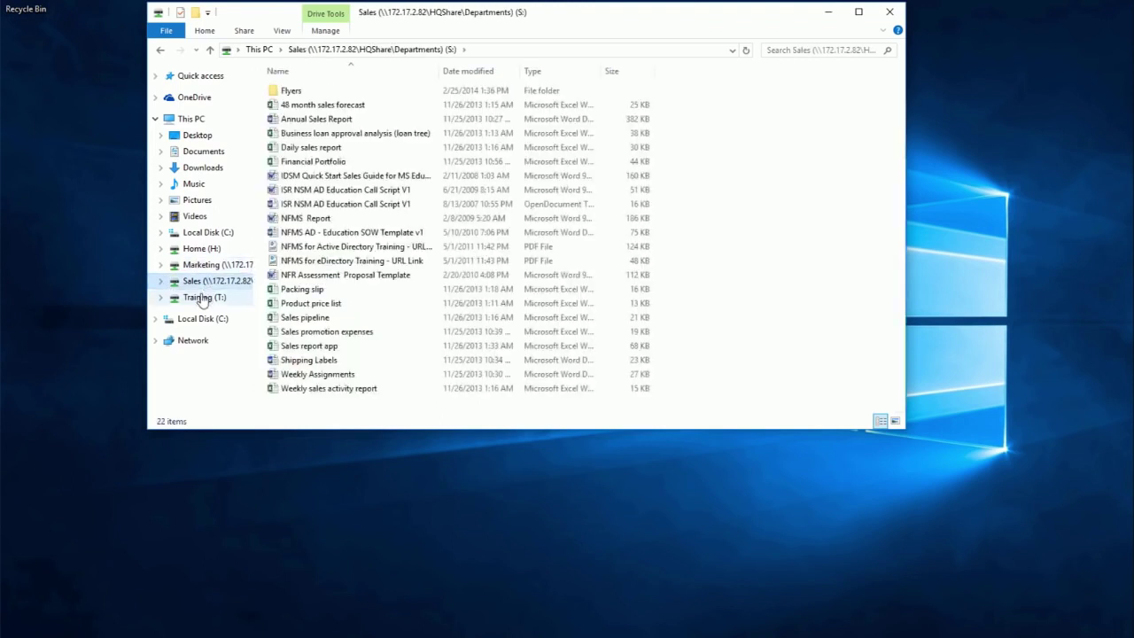
{"action": "left_click", "coordinate": [202, 296]}
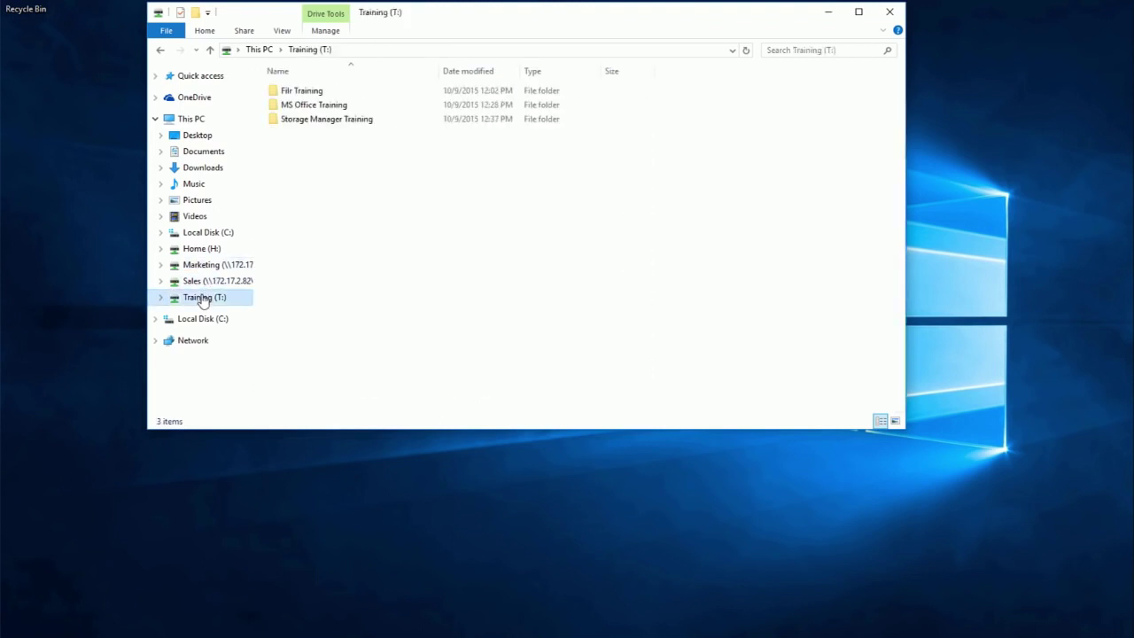
{"action": "left_click", "coordinate": [218, 251]}
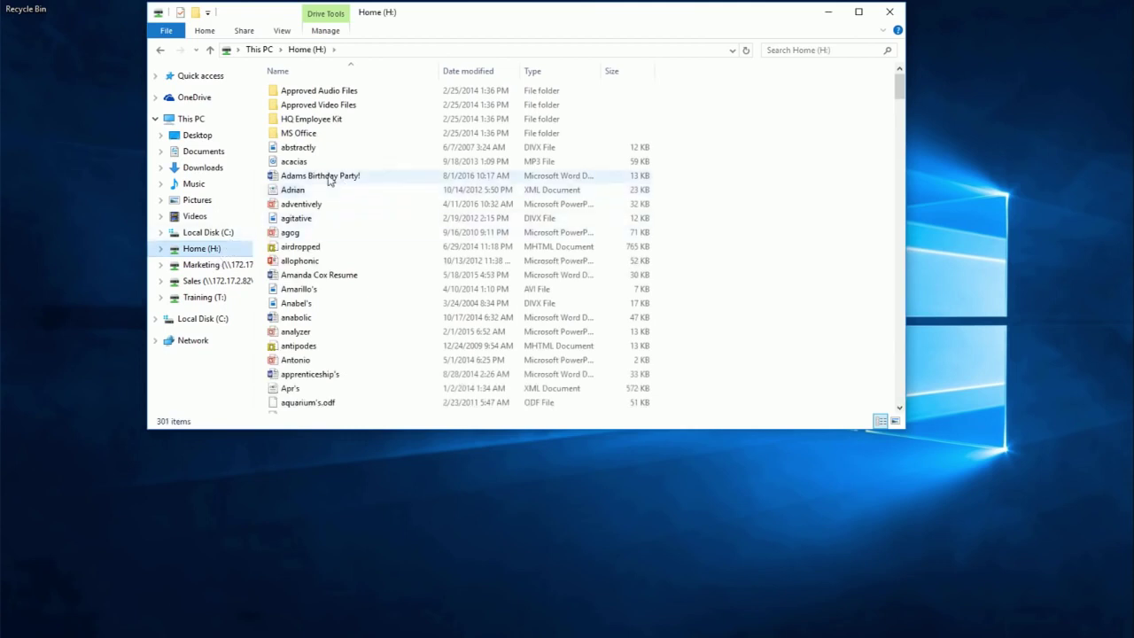
{"action": "double_click", "coordinate": [328, 176]}
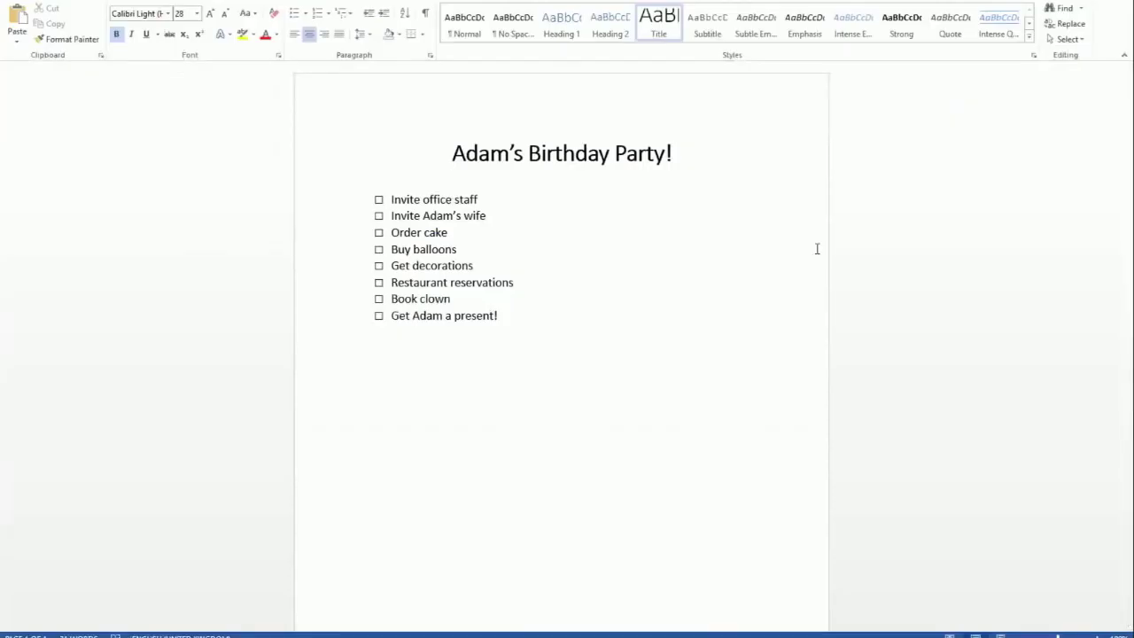
- Append 'Get office to sign card' as a ninth checklist item, saving the changes while closing Word
{"action": "left_click", "coordinate": [564, 319]}
{"action": "key", "text": "Return"}
{"action": "type", "text": "Get c"}
{"action": "type", "text": "ffice to sign card"}
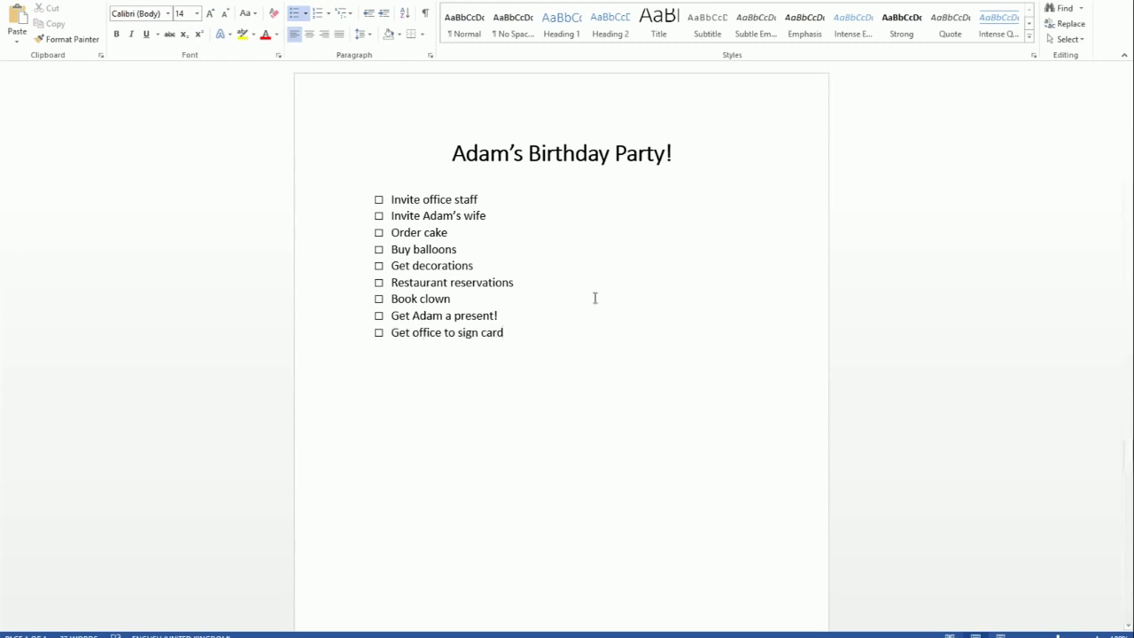
{"action": "key", "text": "alt+F4"}
{"action": "left_click", "coordinate": [508, 331]}
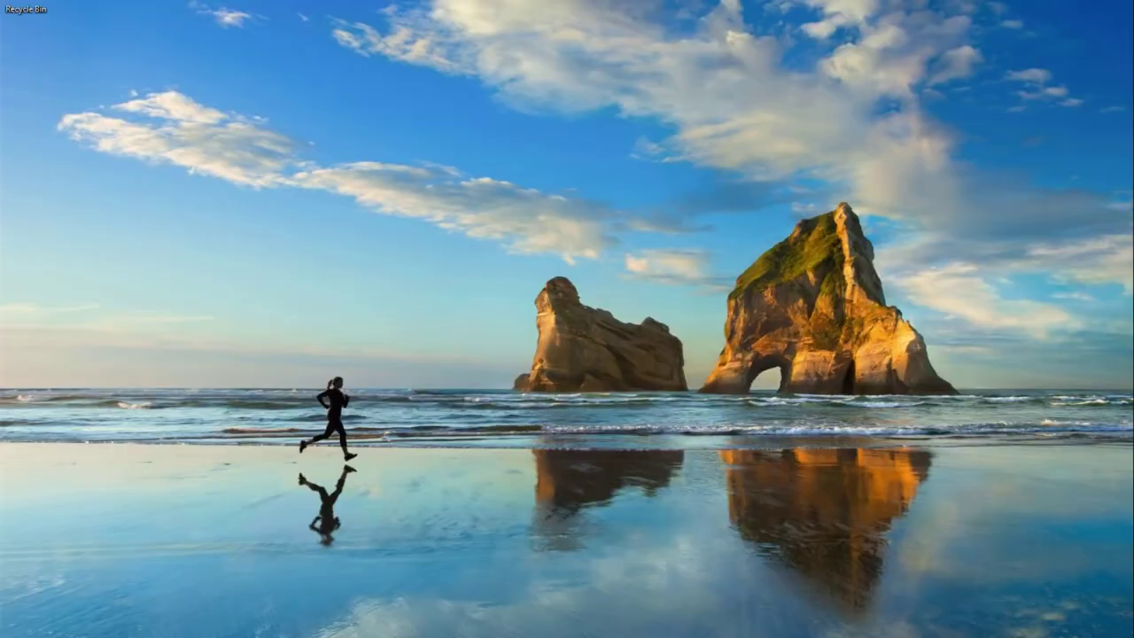
- Open a new Explorer window and expand Libraries > Filr > Filr to show My Files
{"action": "key", "text": "super+e"}
{"action": "left_click", "coordinate": [160, 172]}
{"action": "left_click", "coordinate": [165, 191]}
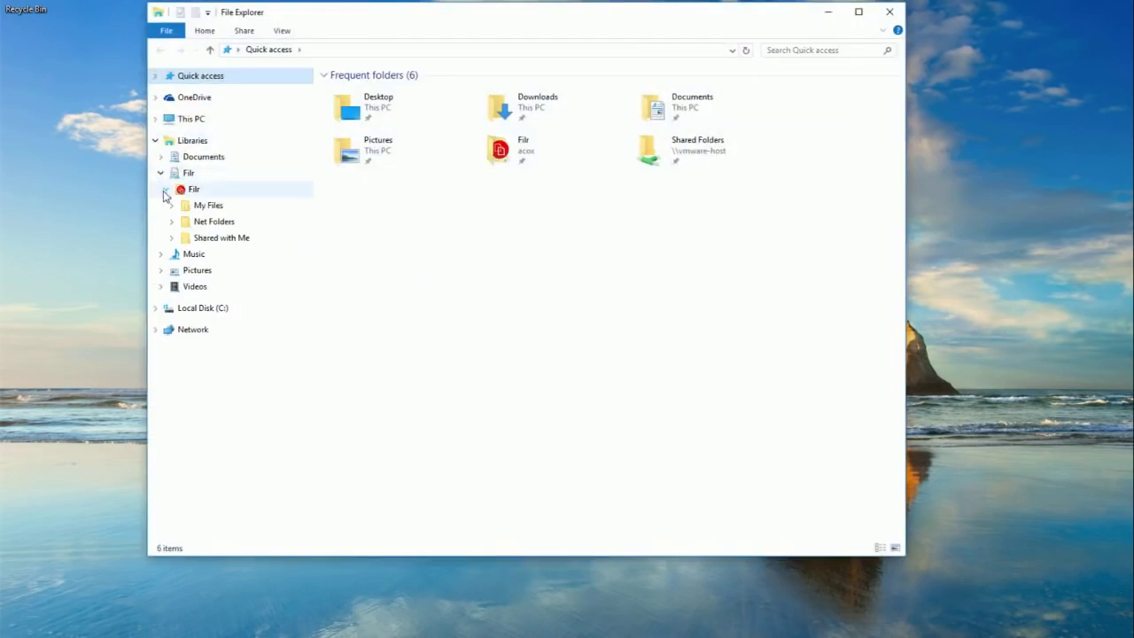
{"action": "left_click", "coordinate": [203, 211]}
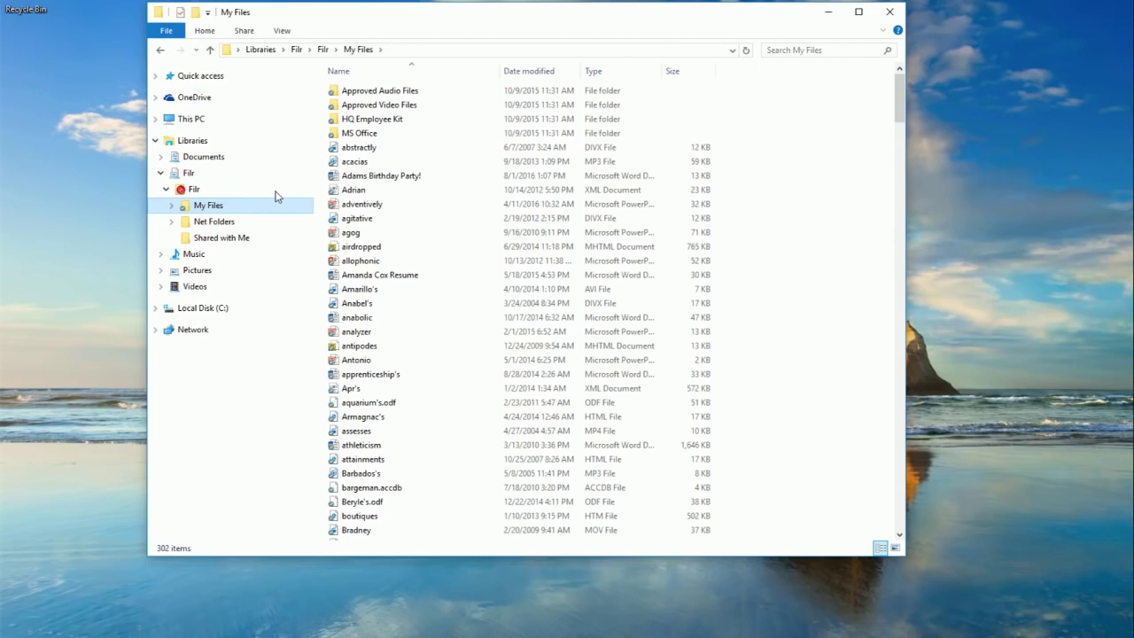
- Go to Net Folders > Sales and select the Digital Airlines Overview presentation
{"action": "left_click", "coordinate": [199, 221]}
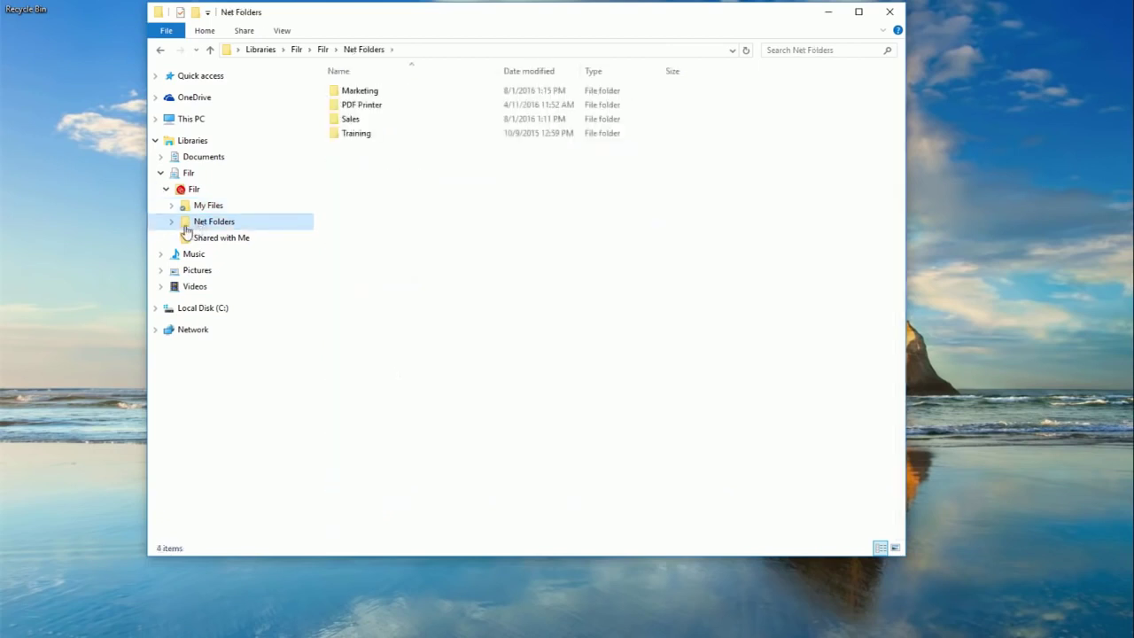
{"action": "left_click", "coordinate": [173, 222]}
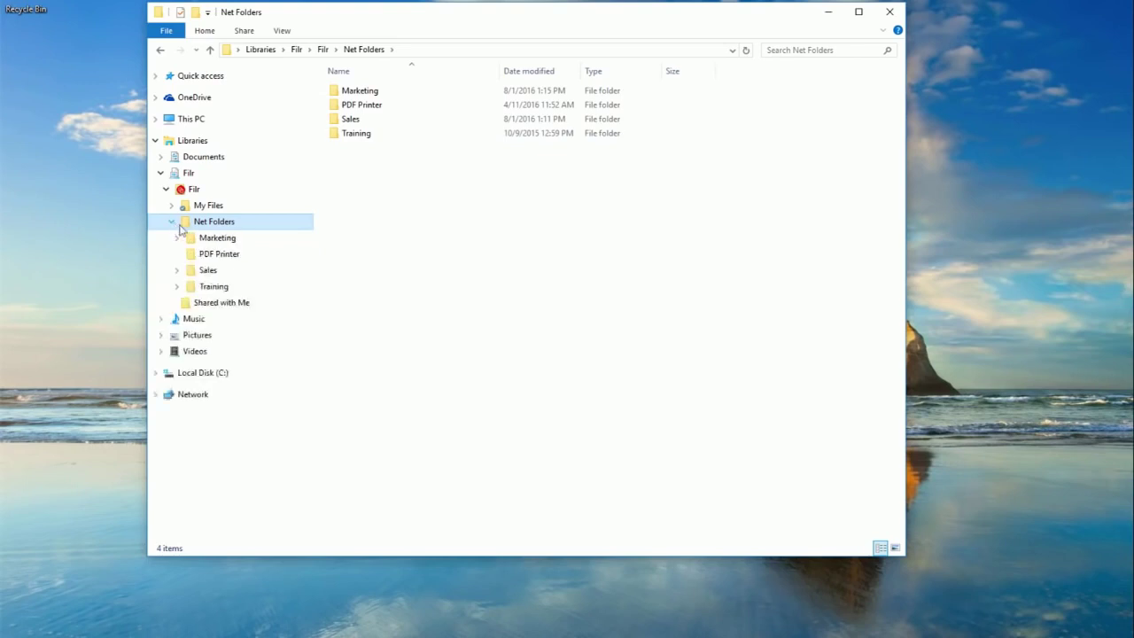
{"action": "left_click", "coordinate": [218, 271]}
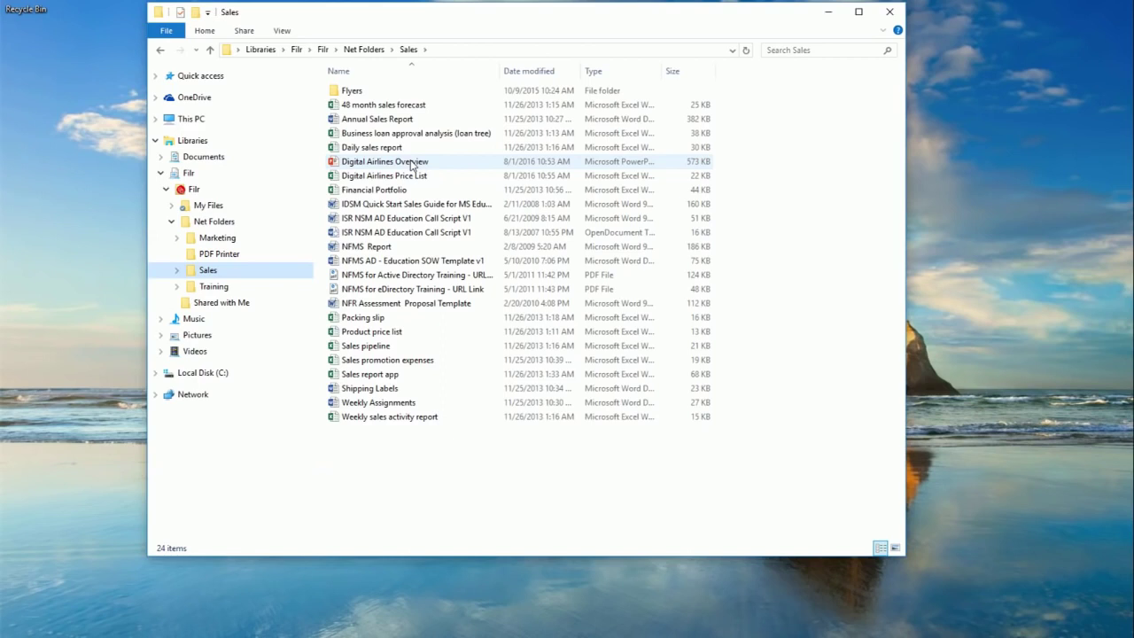
{"action": "left_click", "coordinate": [412, 164]}
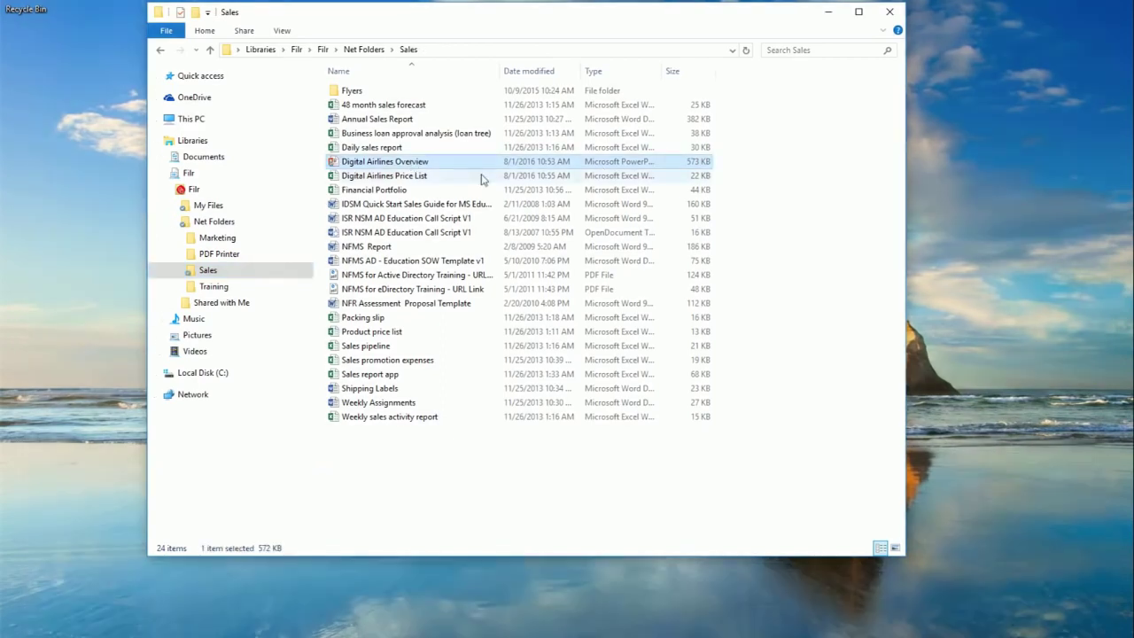
{"action": "double_click", "coordinate": [412, 164]}
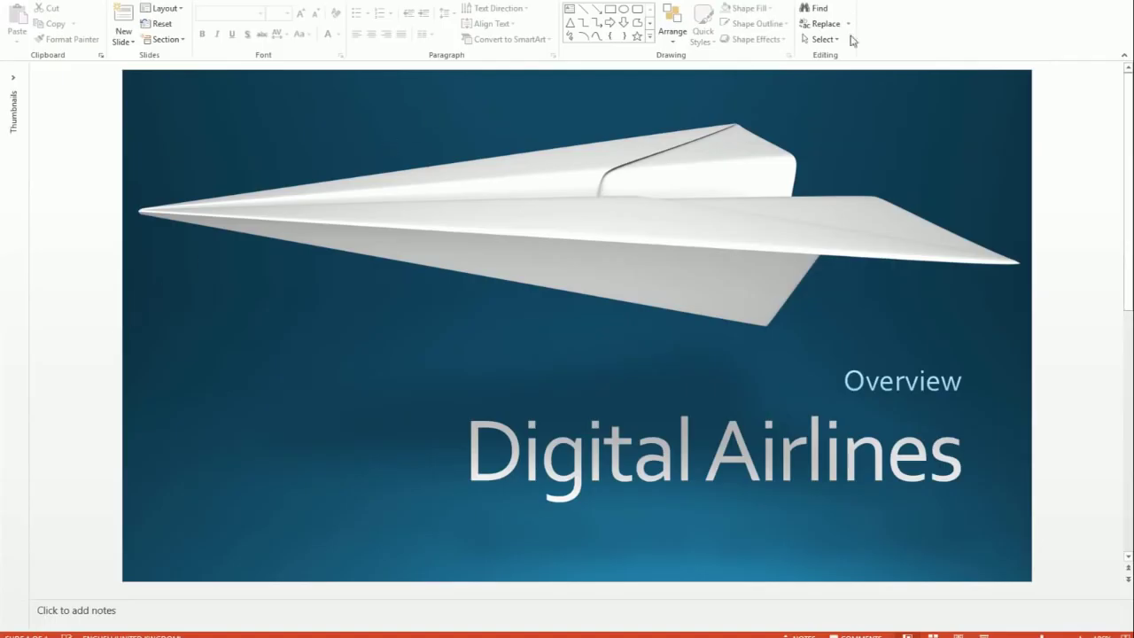
{"action": "key", "text": "F5"}
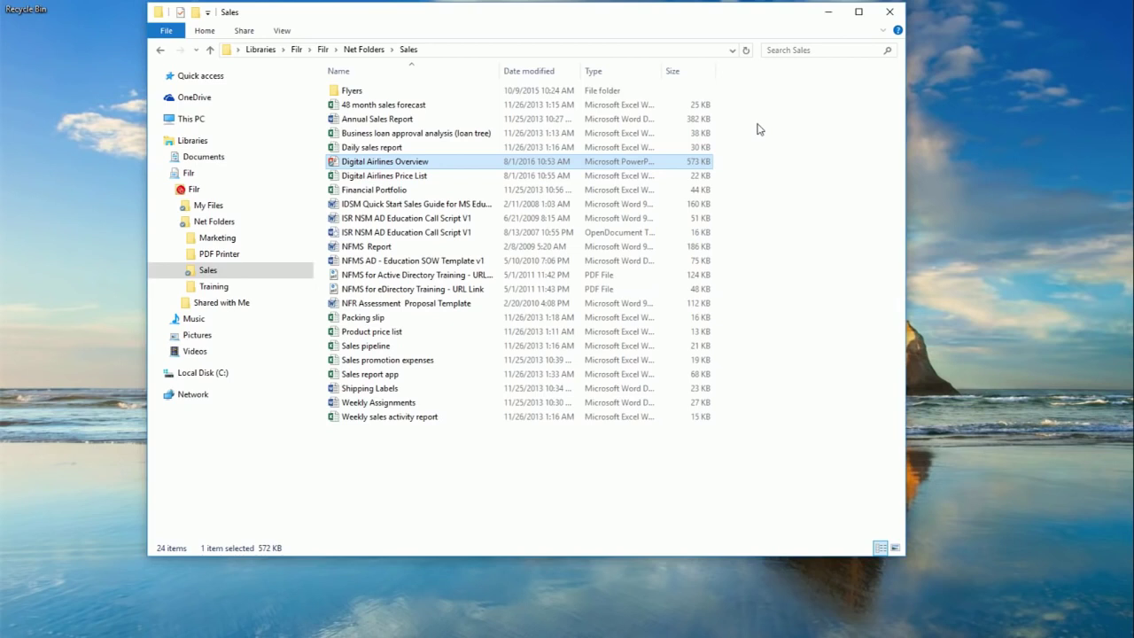
- Open the Filr Share dialog for Digital Airlines Overview.pptx and add the external recipient's e-mail address
{"action": "right_click", "coordinate": [359, 165]}
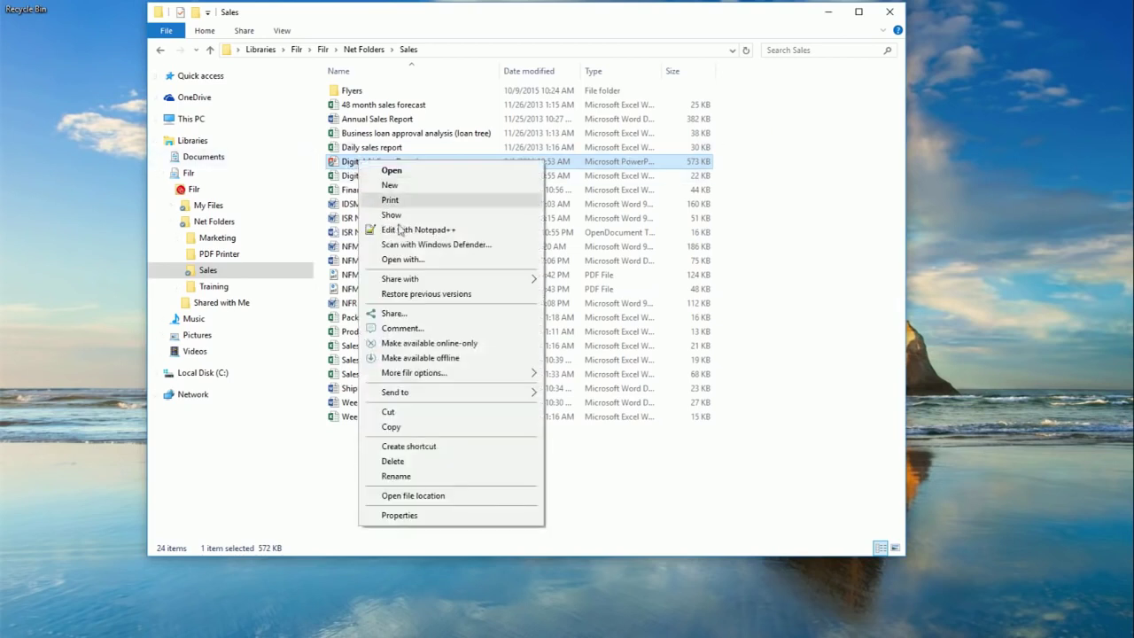
{"action": "mouse_move", "coordinate": [403, 381]}
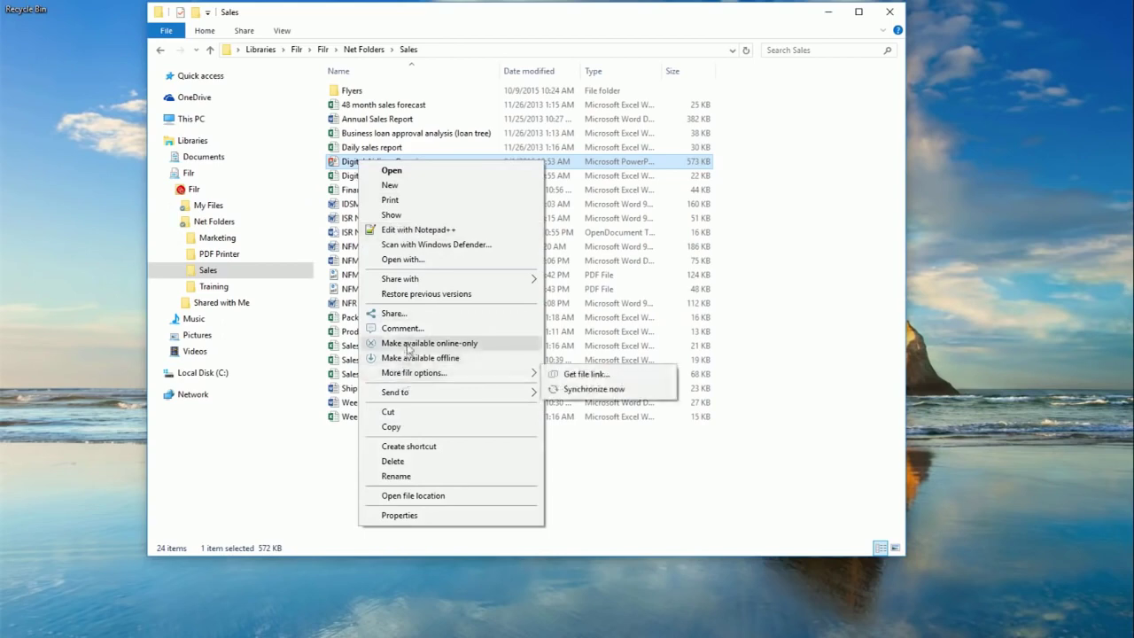
{"action": "left_click", "coordinate": [410, 316]}
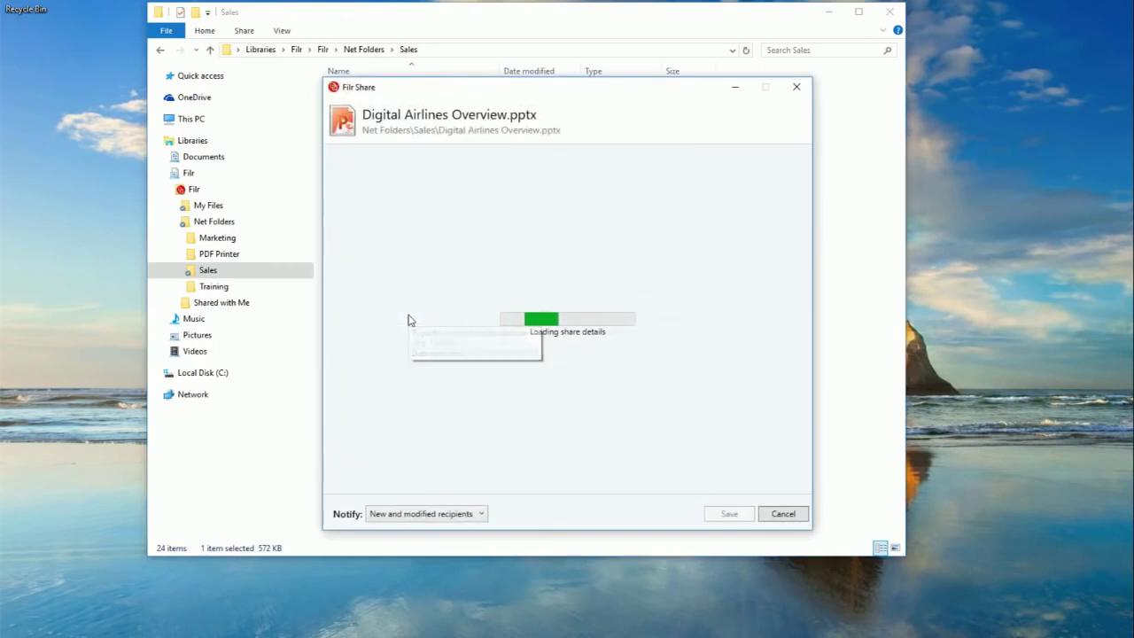
{"action": "left_click", "coordinate": [422, 158]}
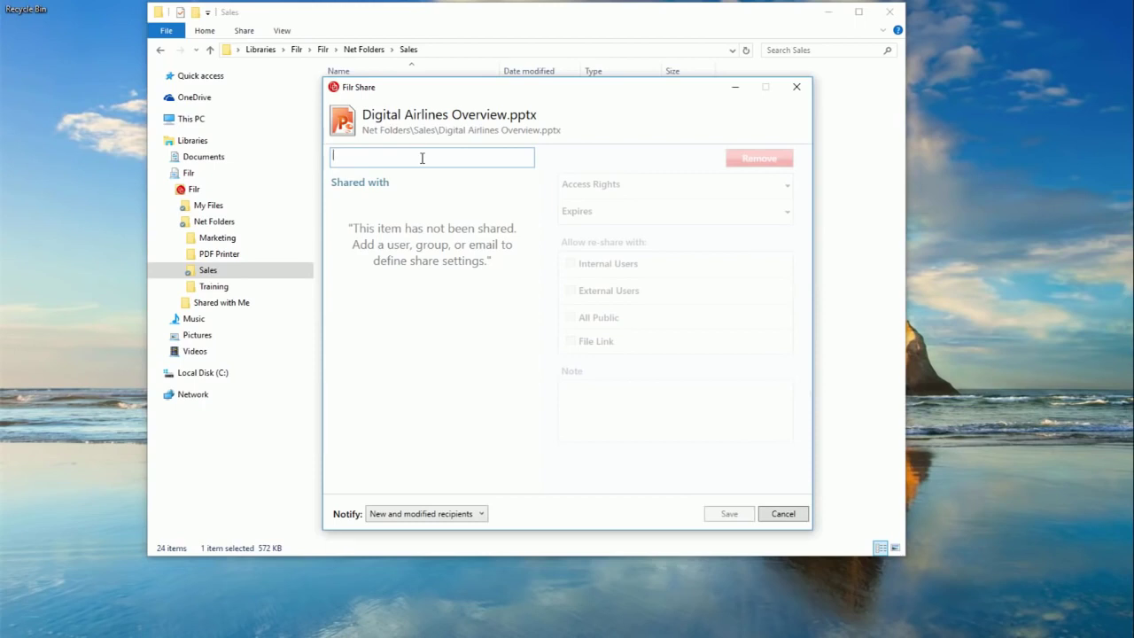
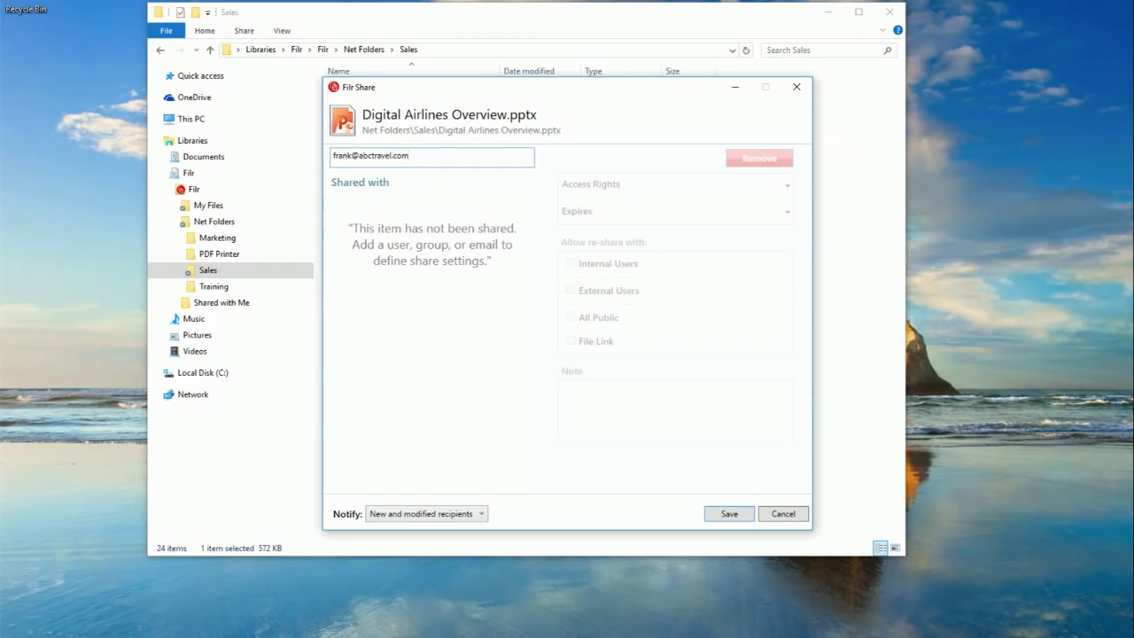
{"action": "key", "text": "Return"}
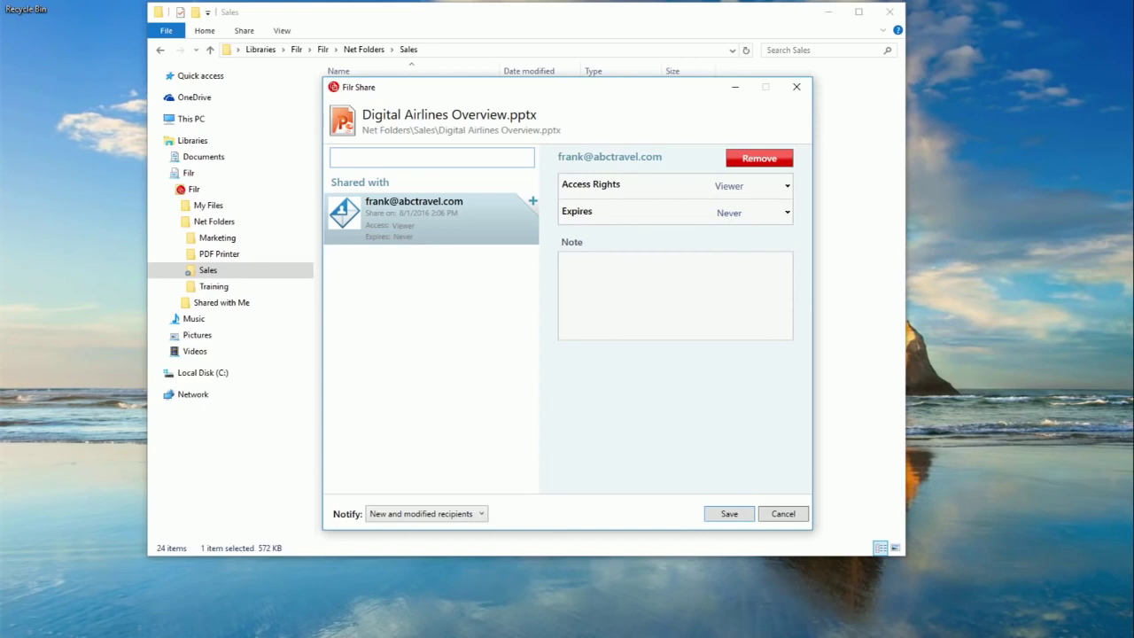
- Set the share to expire After 60 Days, add the note 'Here is the presentation from this morning.', and save
{"action": "left_click", "coordinate": [734, 214]}
{"action": "left_click", "coordinate": [738, 244]}
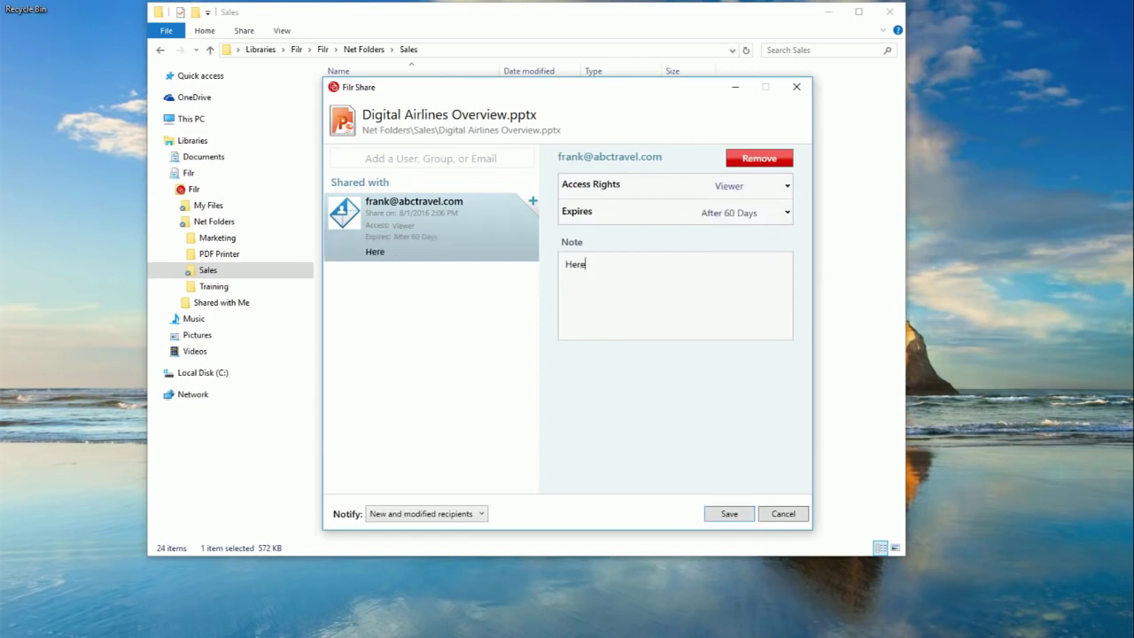
{"action": "type", "text": "is the presentation from this morning"}
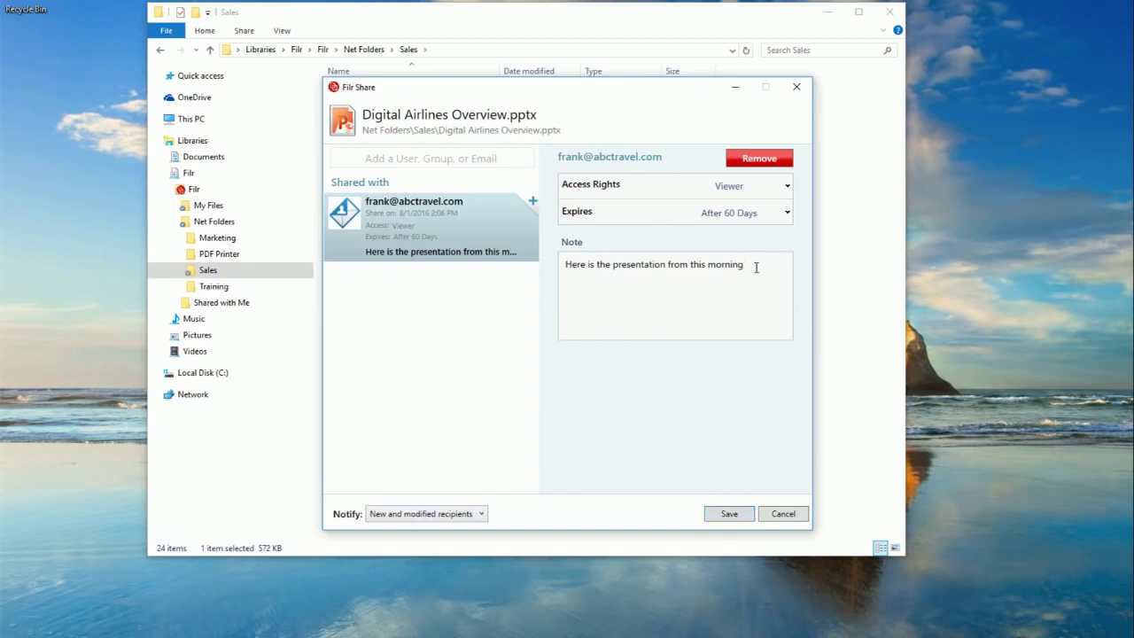
{"action": "type", "text": "."}
{"action": "left_click", "coordinate": [776, 515]}
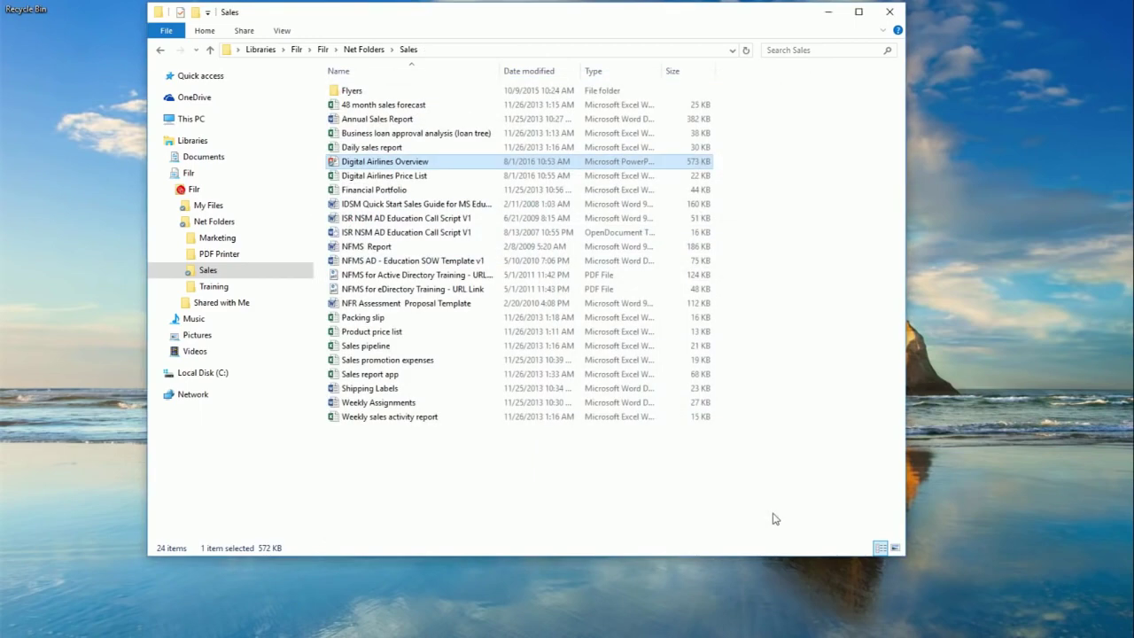